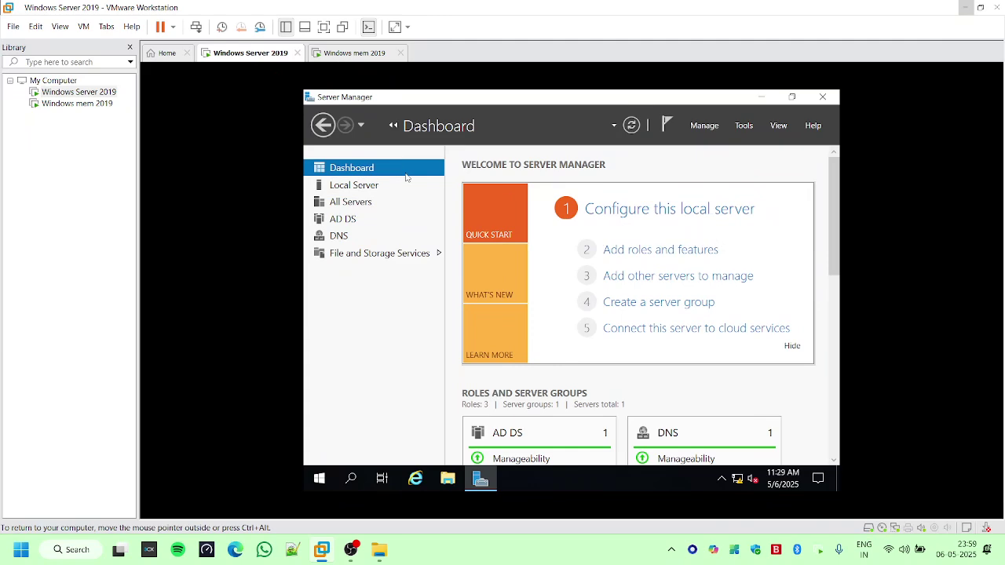
- Start the Remove Roles and Features Wizard for sys1.systech.com in a full-screen virtual machine and advance to the server roles page
click(644, 252)
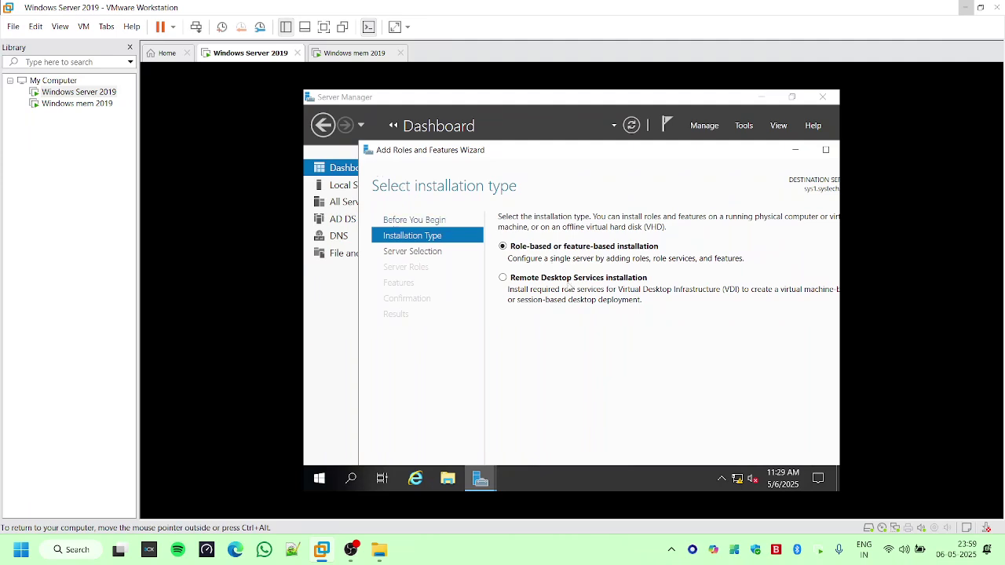
click(420, 220)
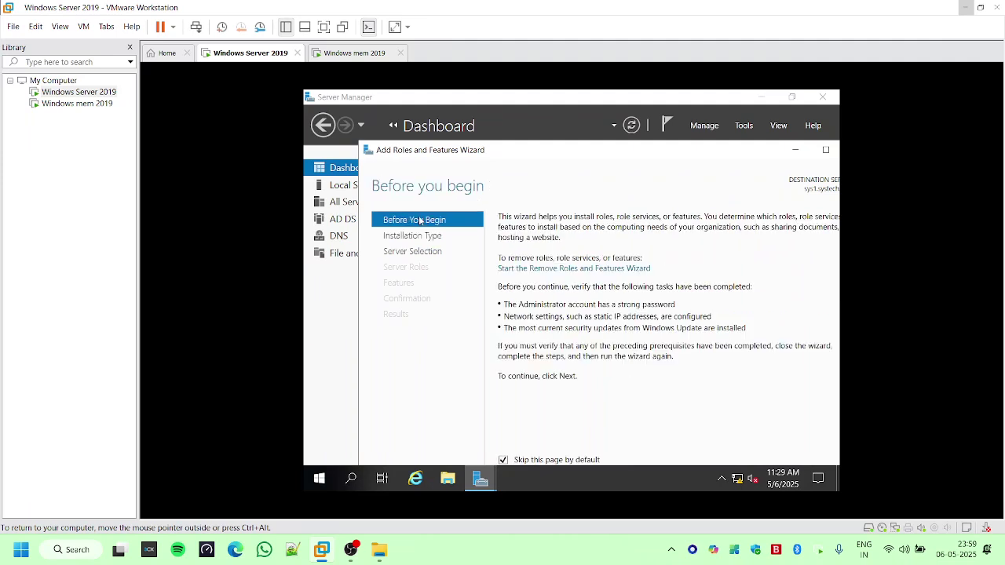
click(519, 268)
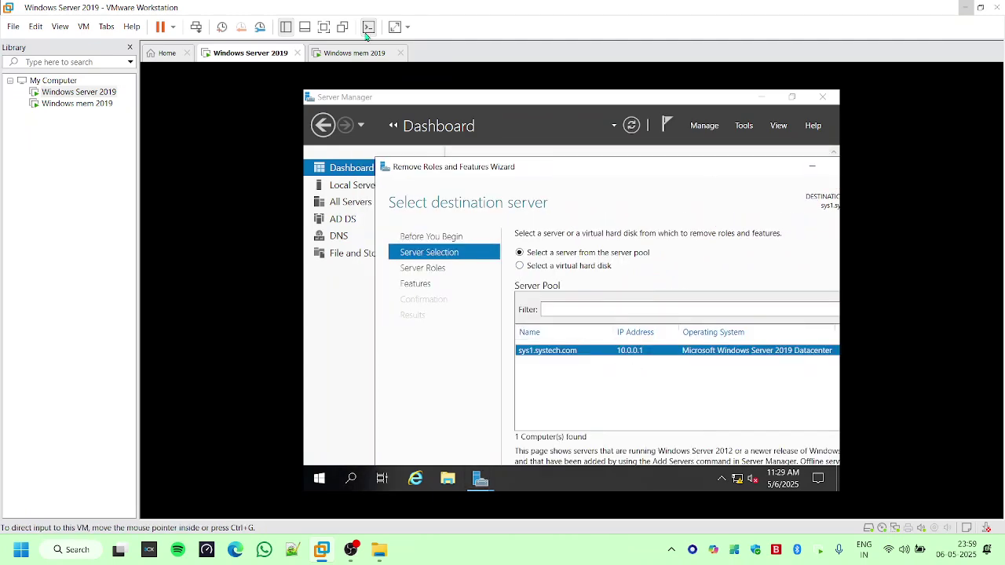
click(324, 27)
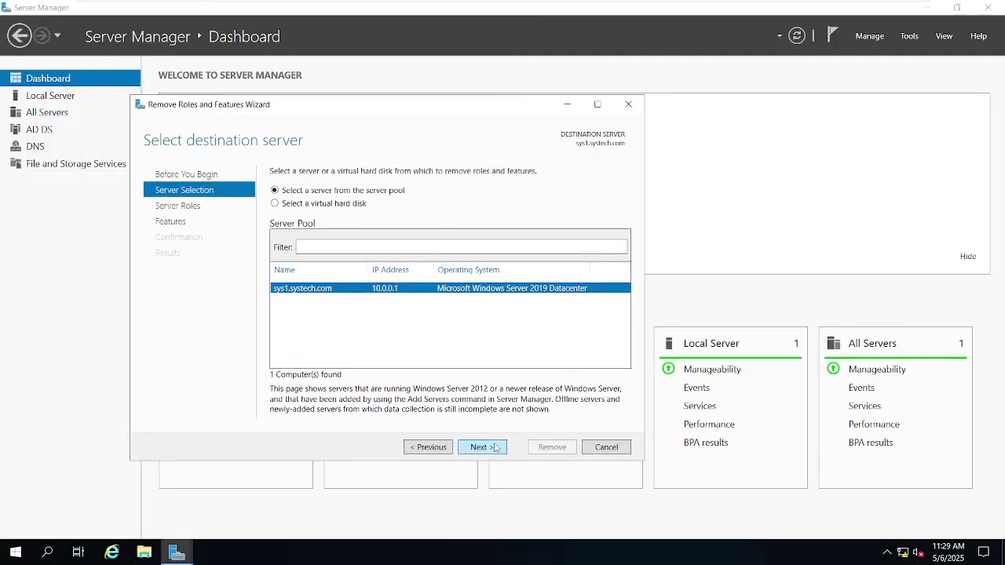
click(495, 448)
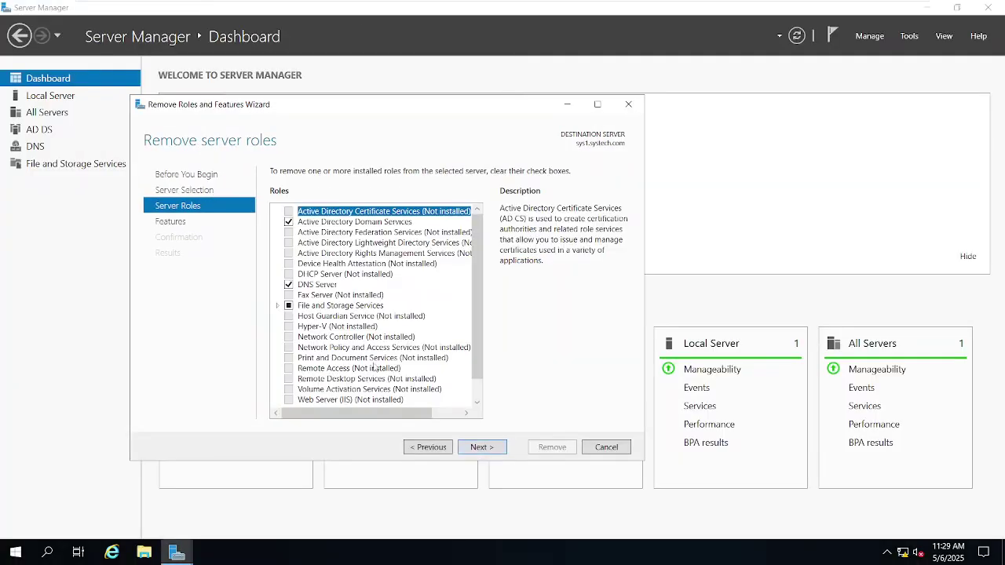
- Mark Active Directory Domain Services and its management tools for removal, and start demoting this domain controller from the validation results
click(288, 223)
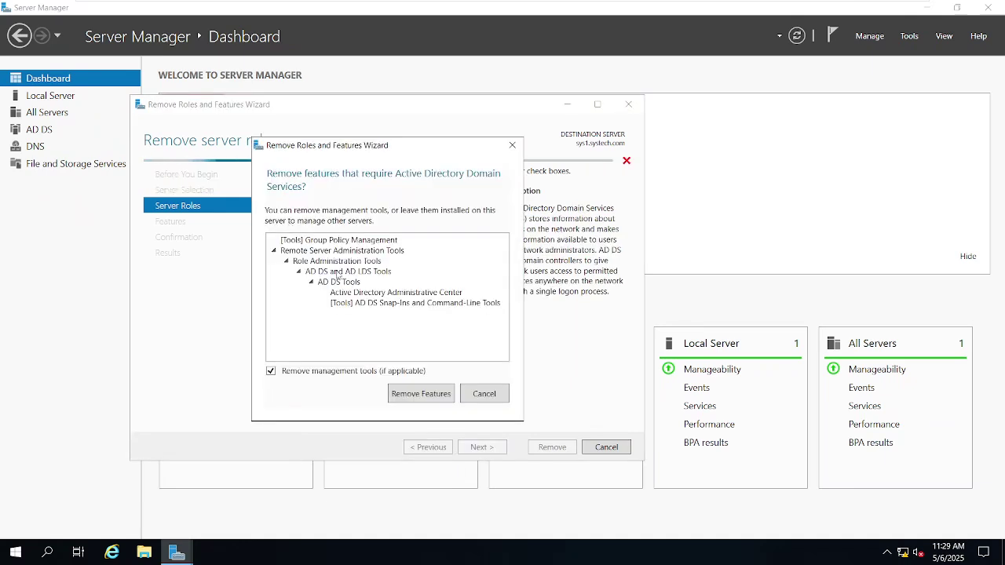
click(421, 394)
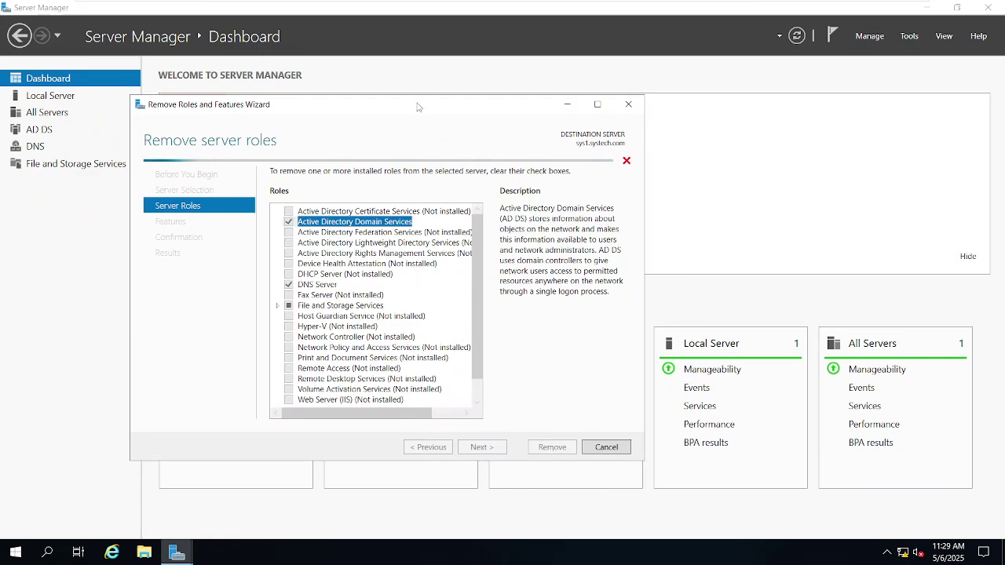
drag(415, 103, 582, 120)
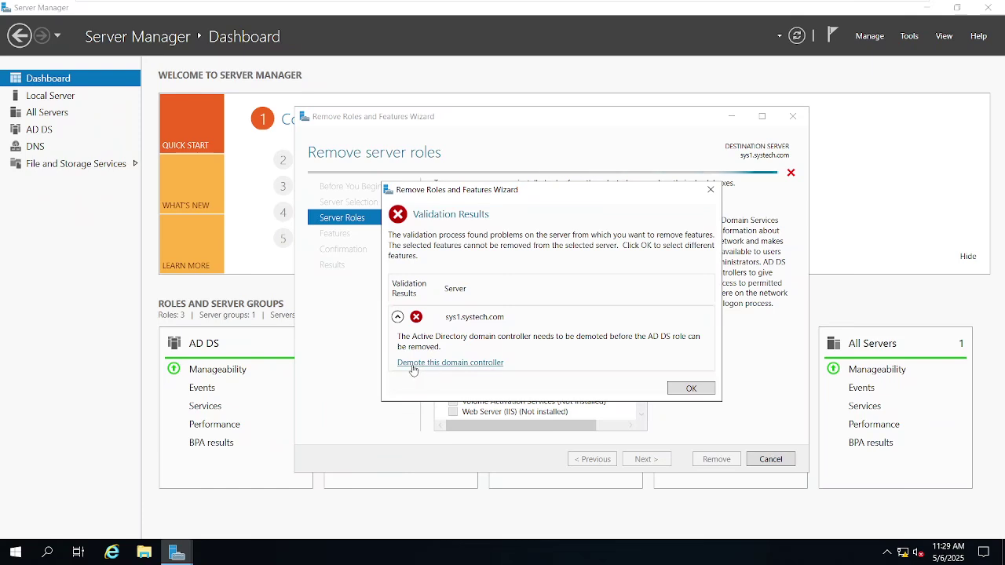
click(472, 365)
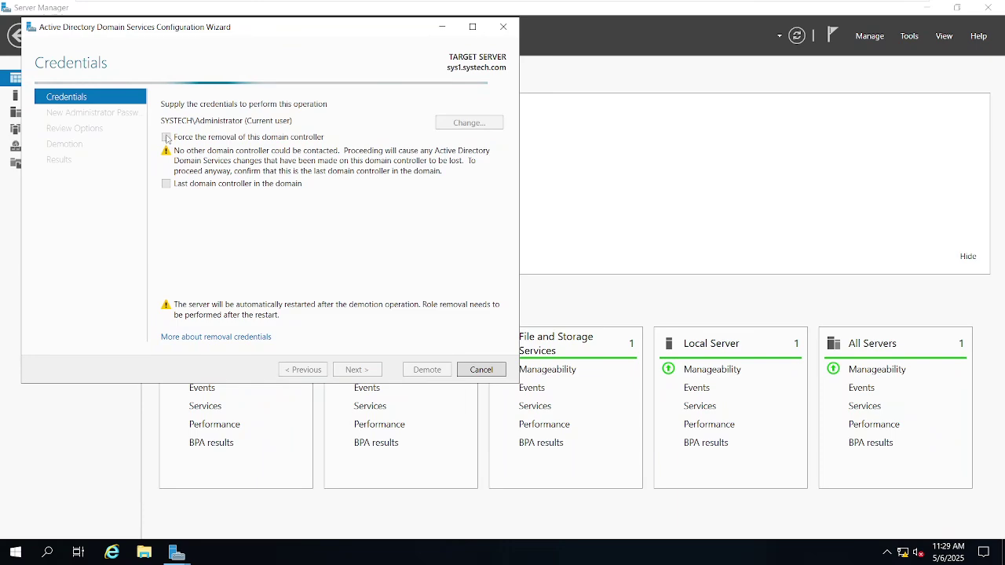
- Force the removal of this domain controller and agree to proceed with removal despite its hosted roles
drag(259, 36, 489, 100)
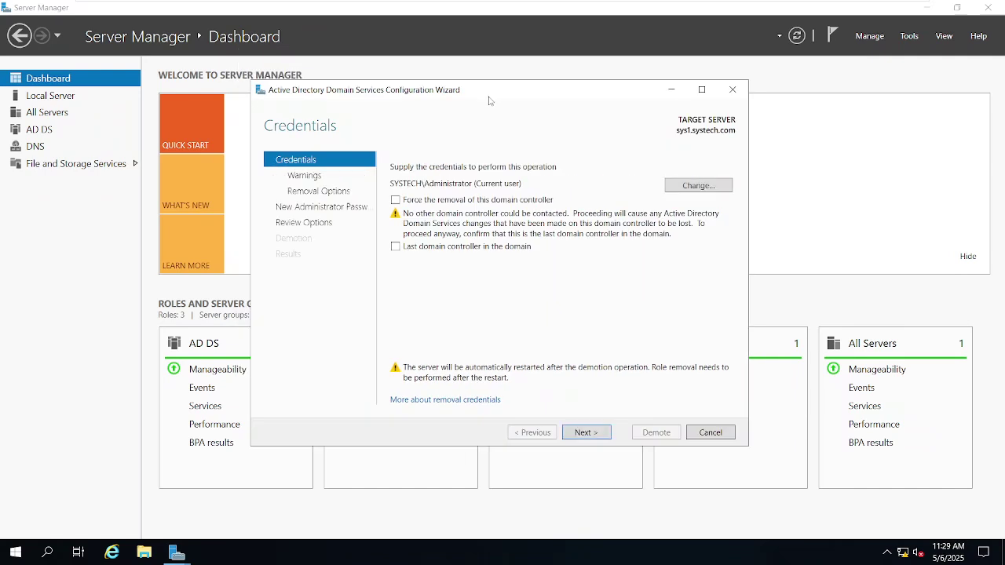
click(396, 200)
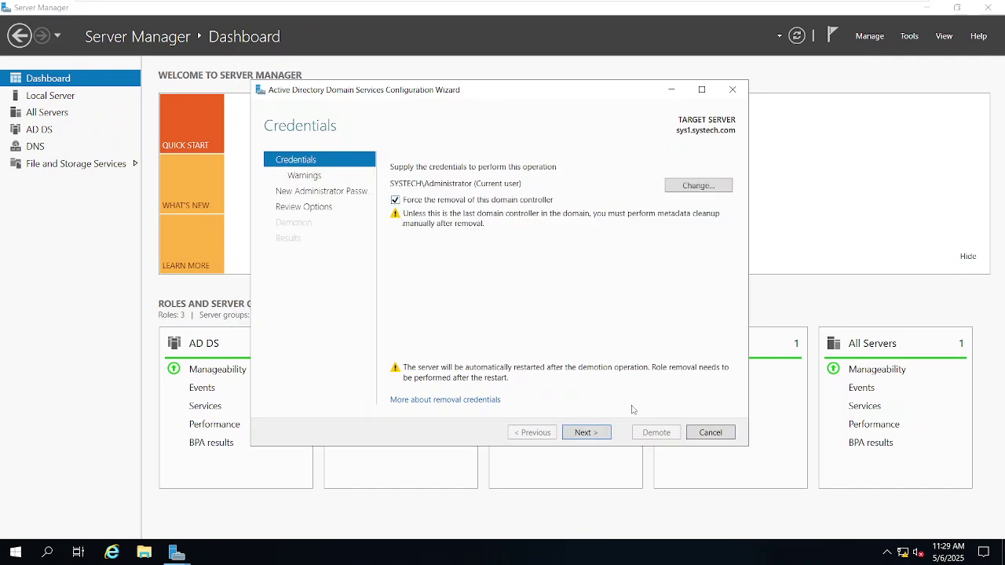
click(586, 432)
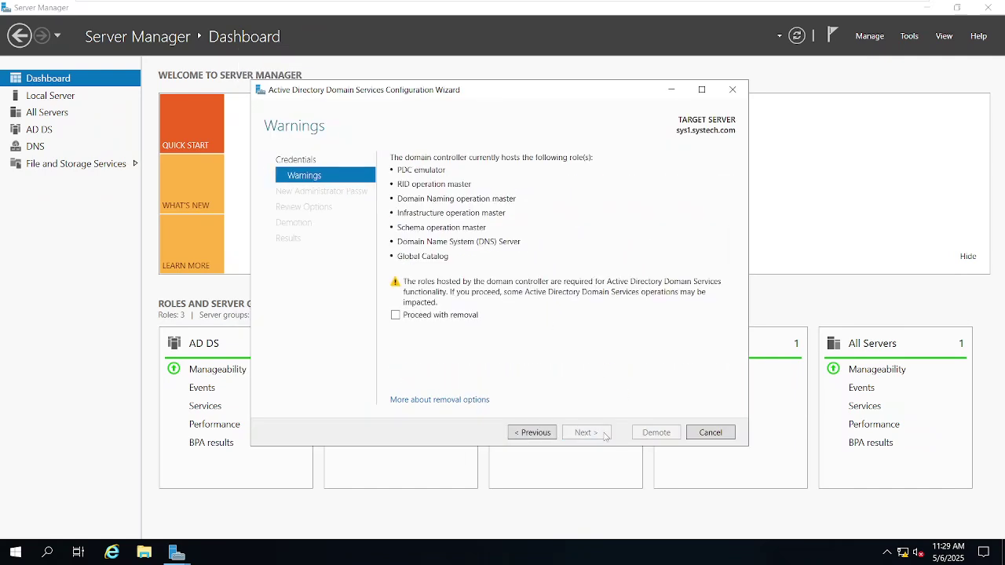
click(395, 315)
click(589, 433)
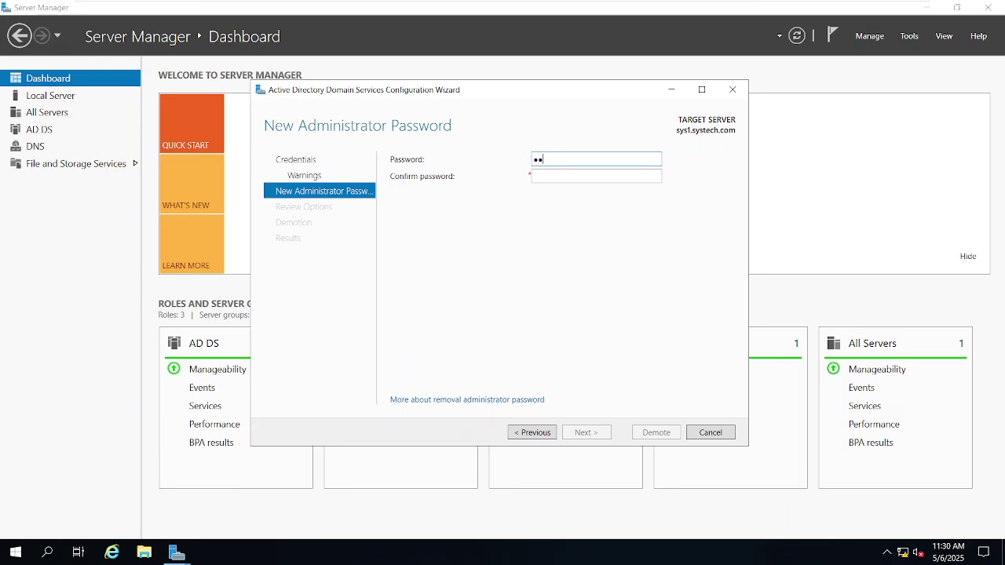
- Enter and confirm the new administrator password, demote the domain controller, and dismiss the sign-out notice
text(•)
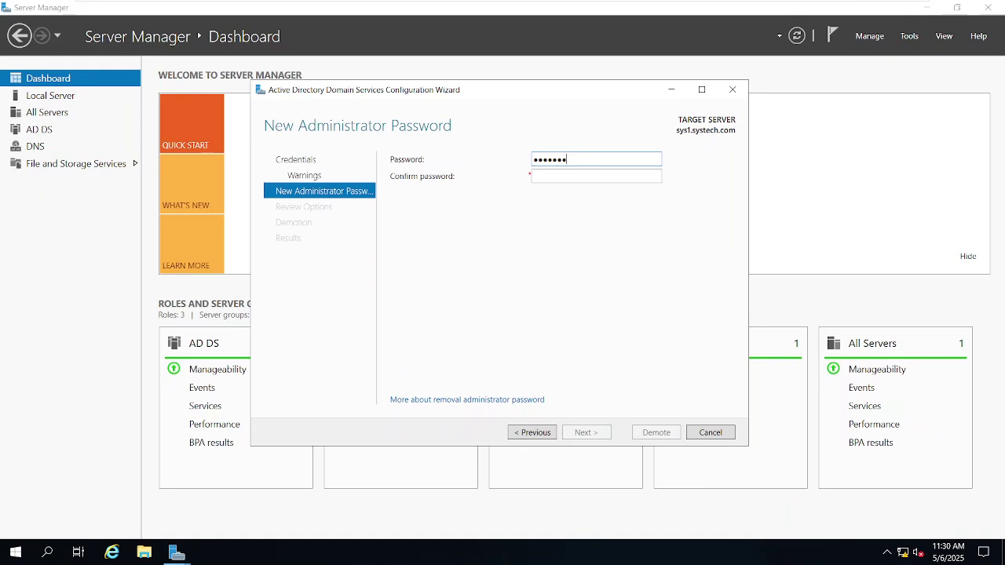
click(597, 176)
text(•••••••)
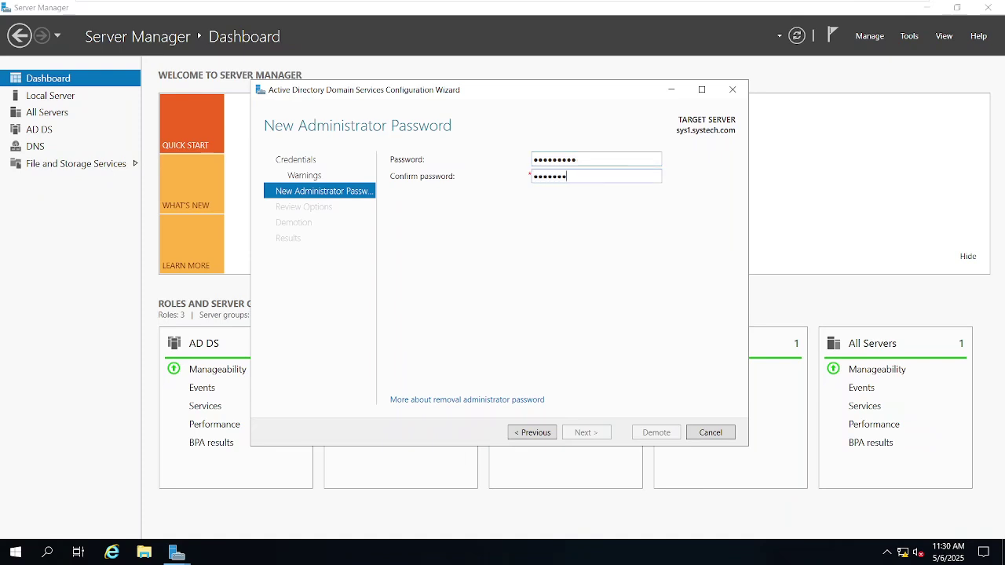
text(••)
key(Return)
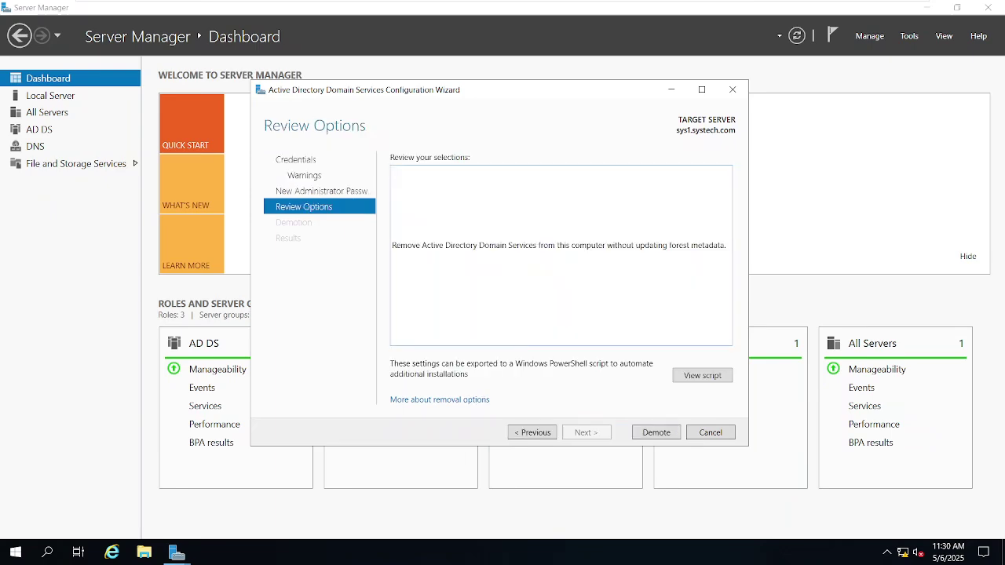
click(655, 434)
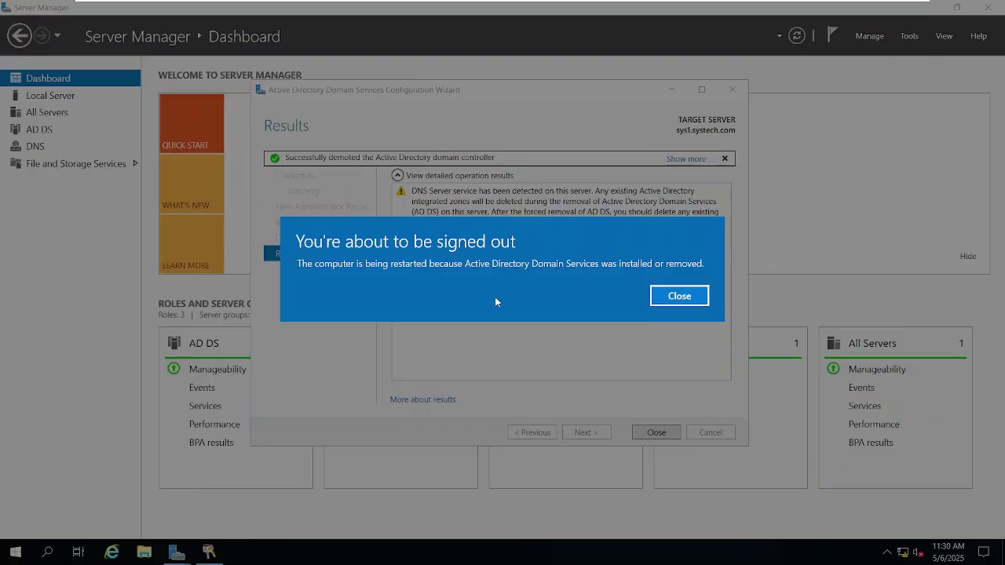
click(665, 293)
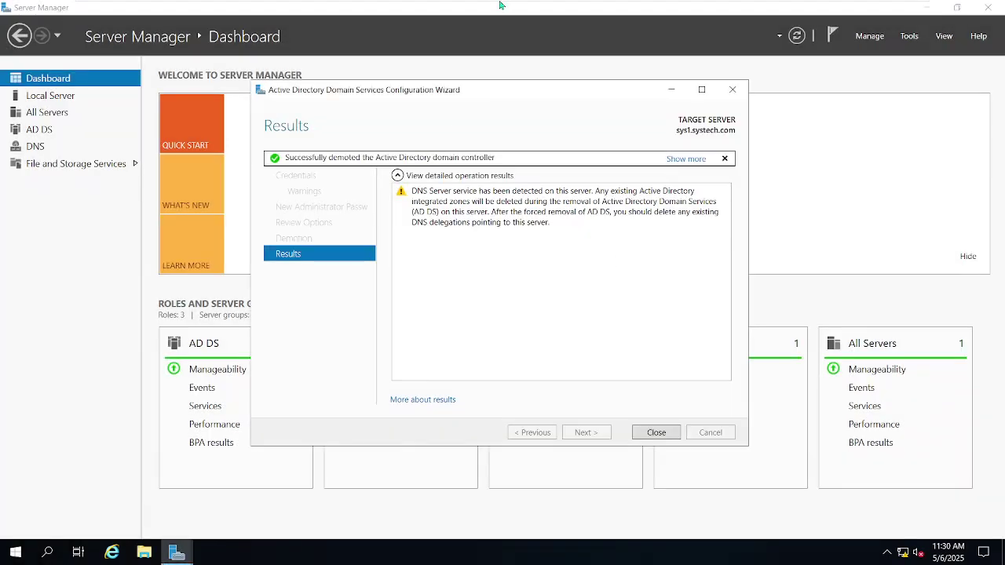
- Switch to the Windows mem 2019 virtual machine and examine the domain membership settings of sys2 without changing them
mouse_move(500, 5)
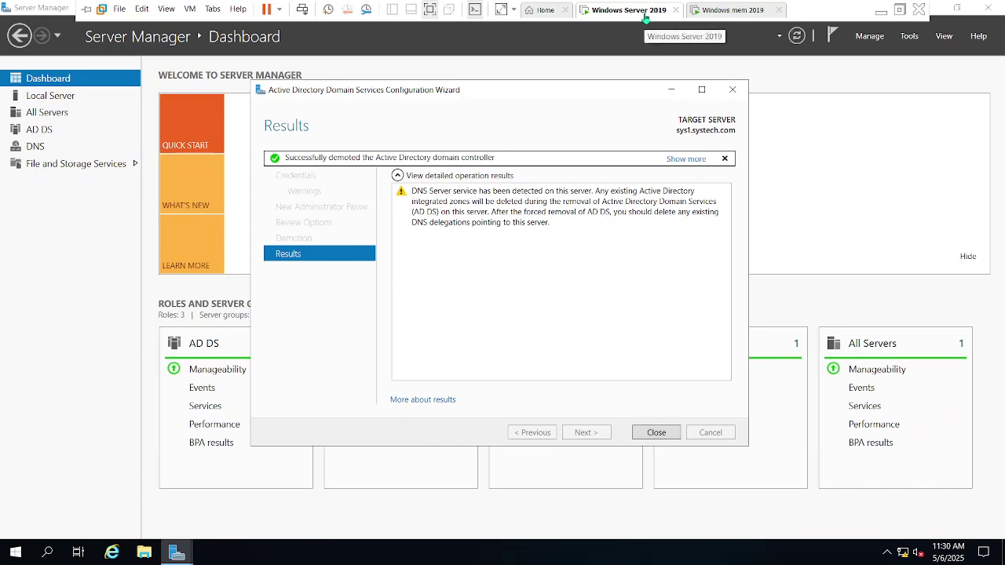
click(710, 16)
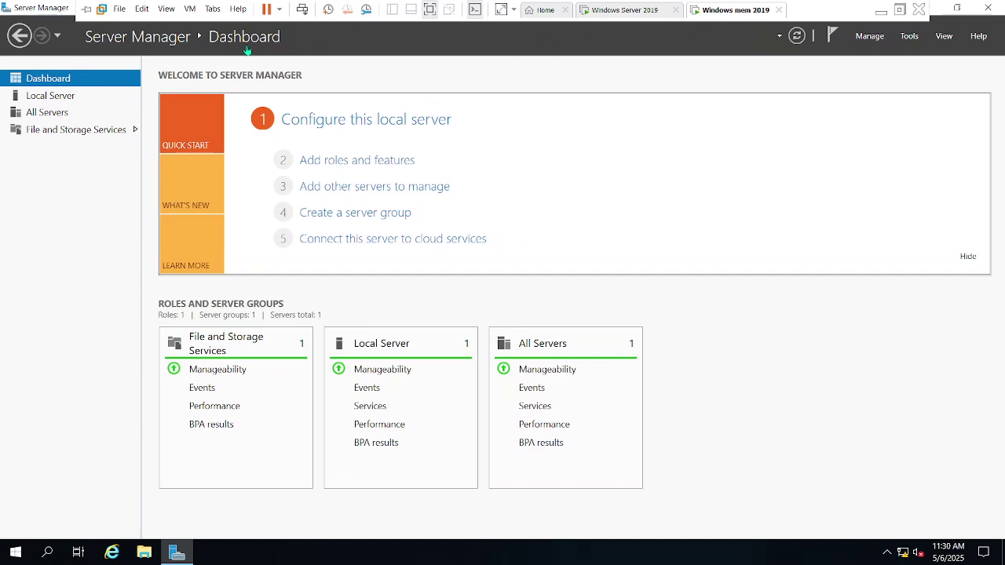
click(49, 100)
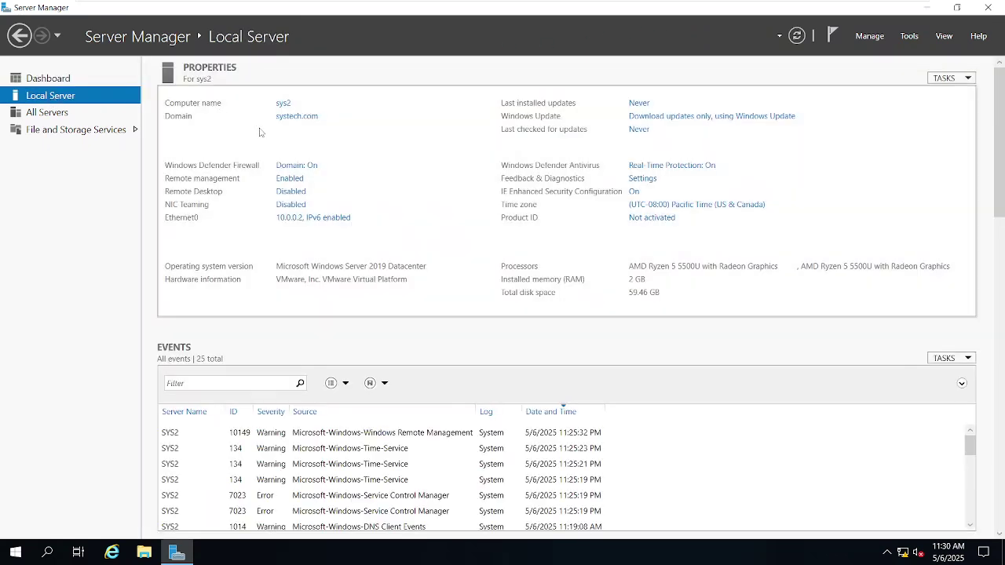
click(286, 118)
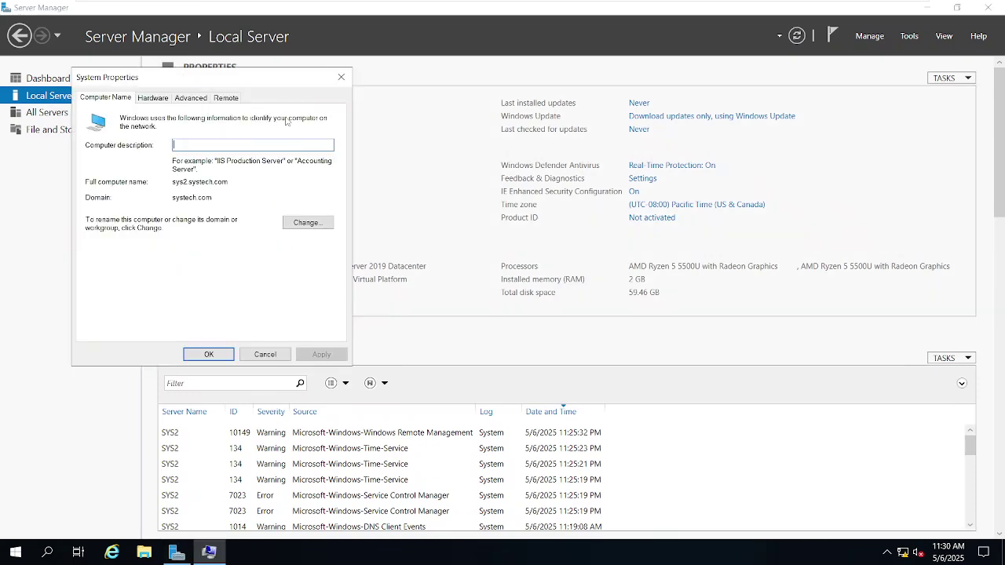
click(284, 222)
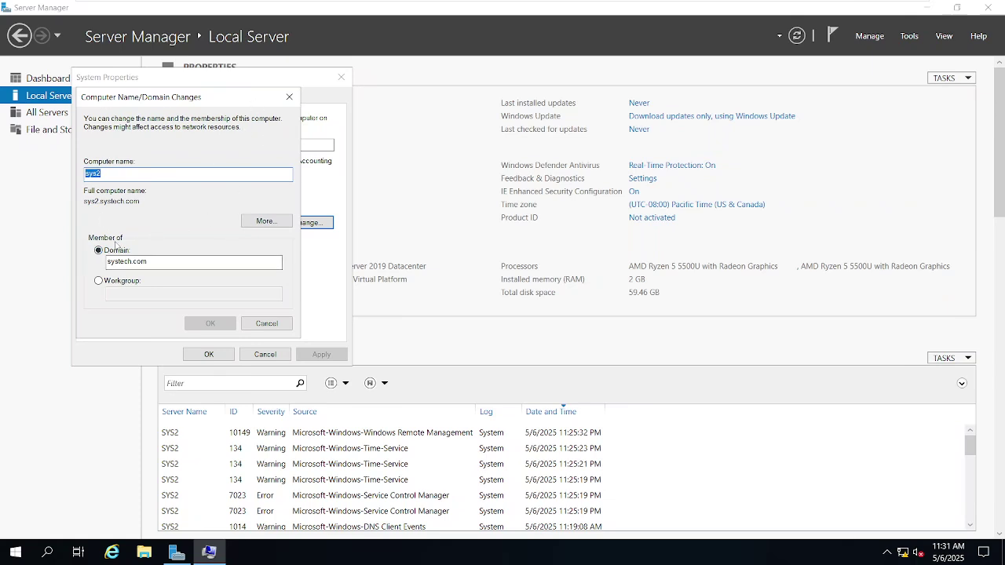
click(289, 96)
click(340, 77)
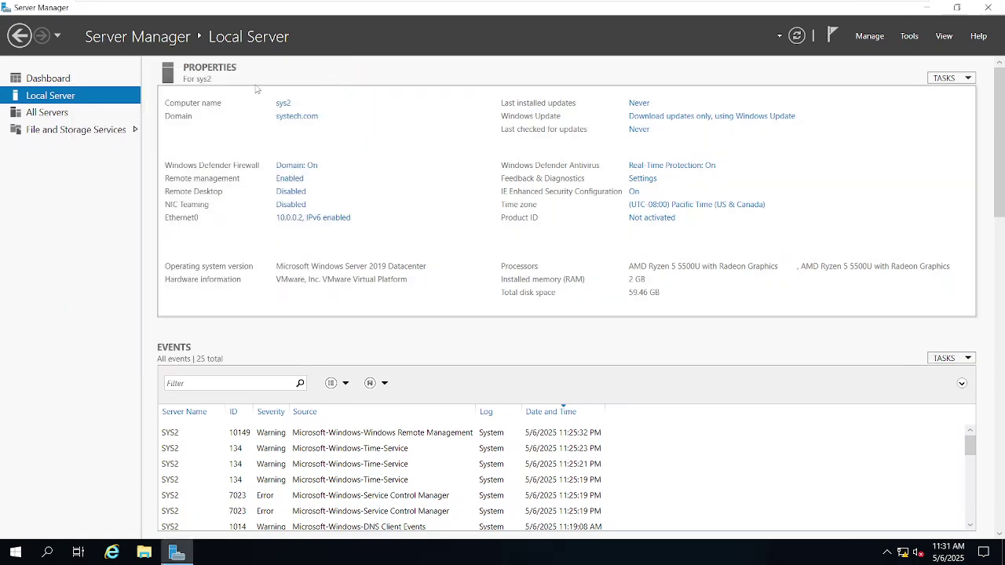
- Set the roles wizard to skip its introductory page by default, and check the removable server roles on sys2.systech.com
click(47, 78)
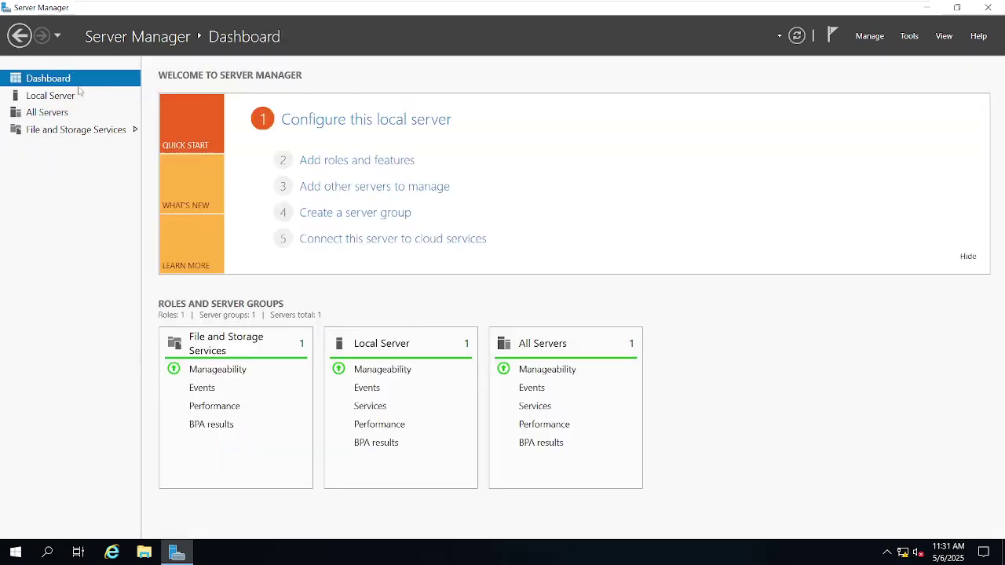
click(349, 161)
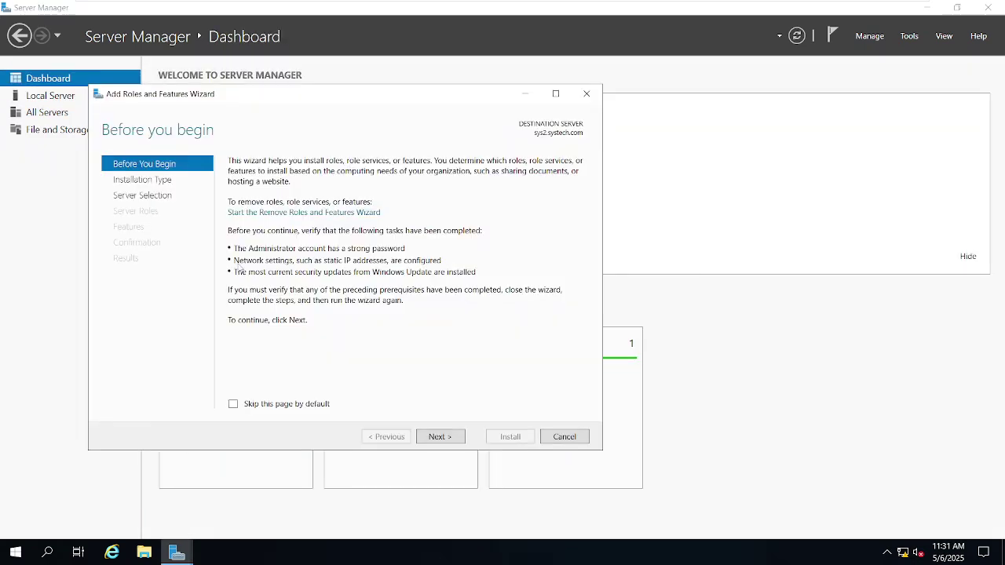
click(233, 404)
click(316, 212)
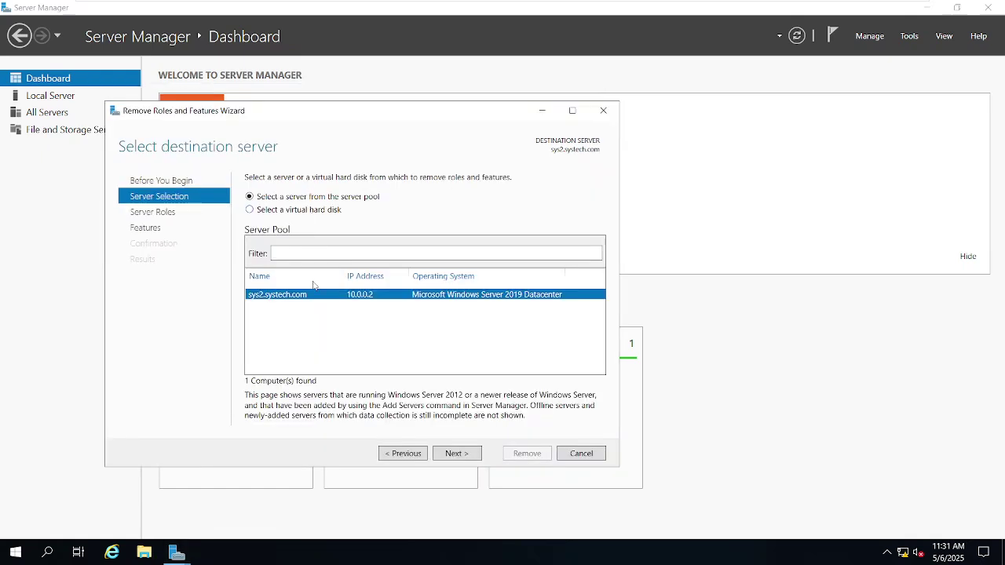
click(450, 455)
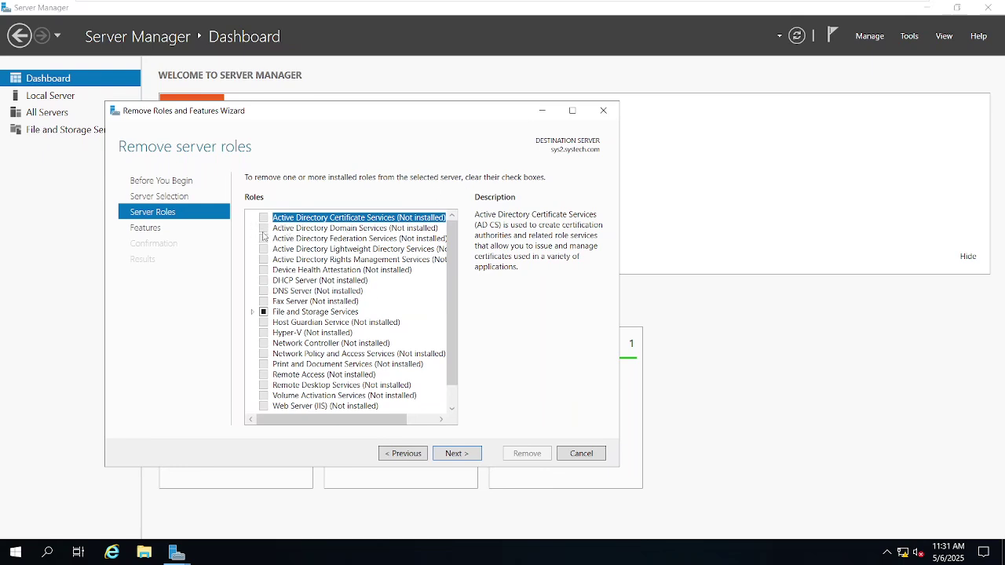
click(603, 111)
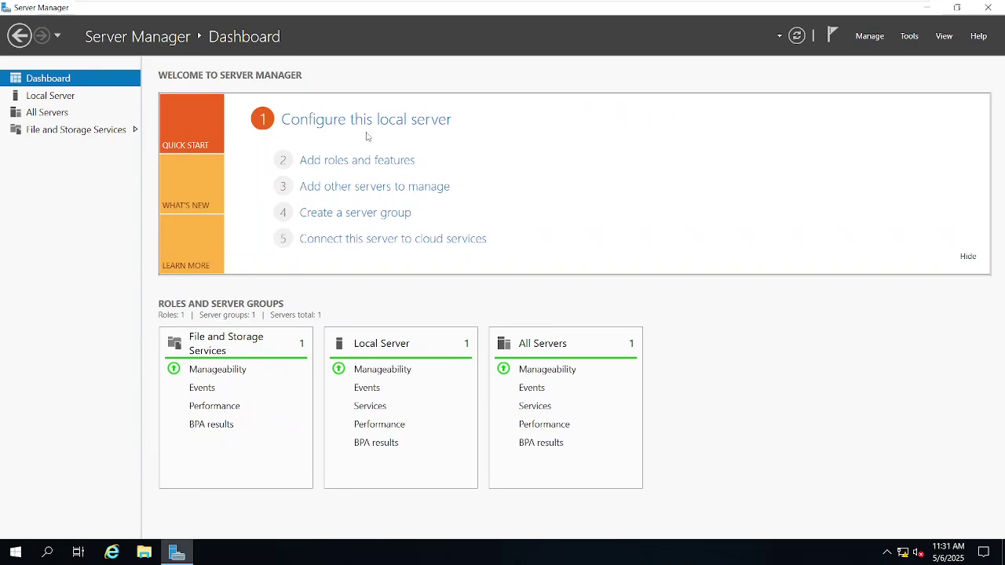
- Examine the IPv4 address, gateway and DNS server settings of the Ethernet0 adapter on sys2
click(332, 122)
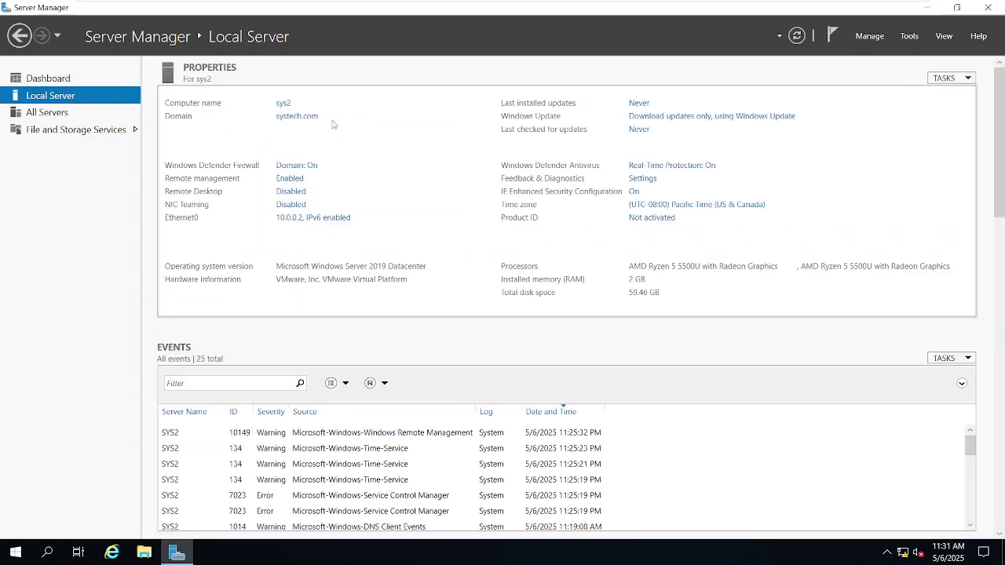
click(298, 223)
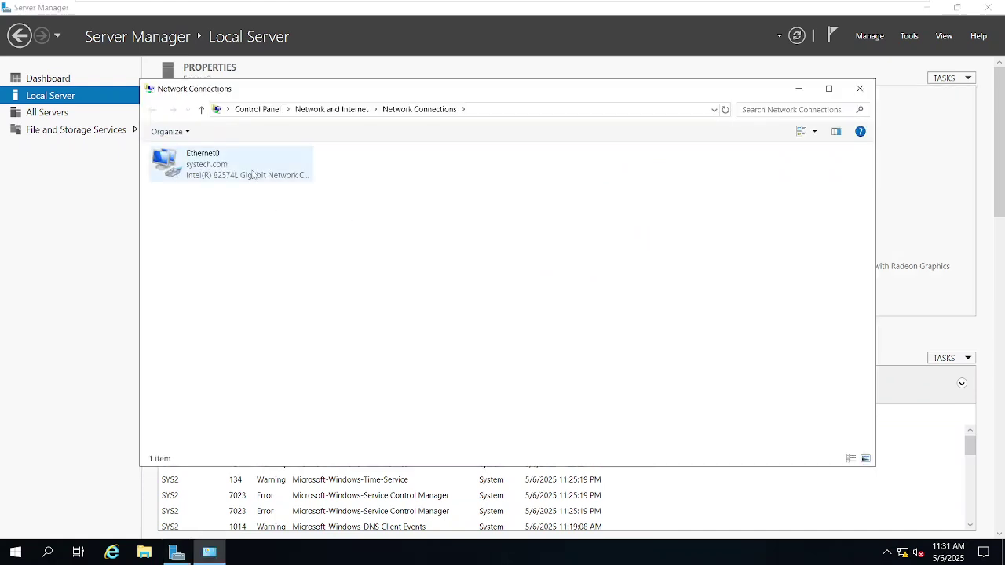
double_click(255, 173)
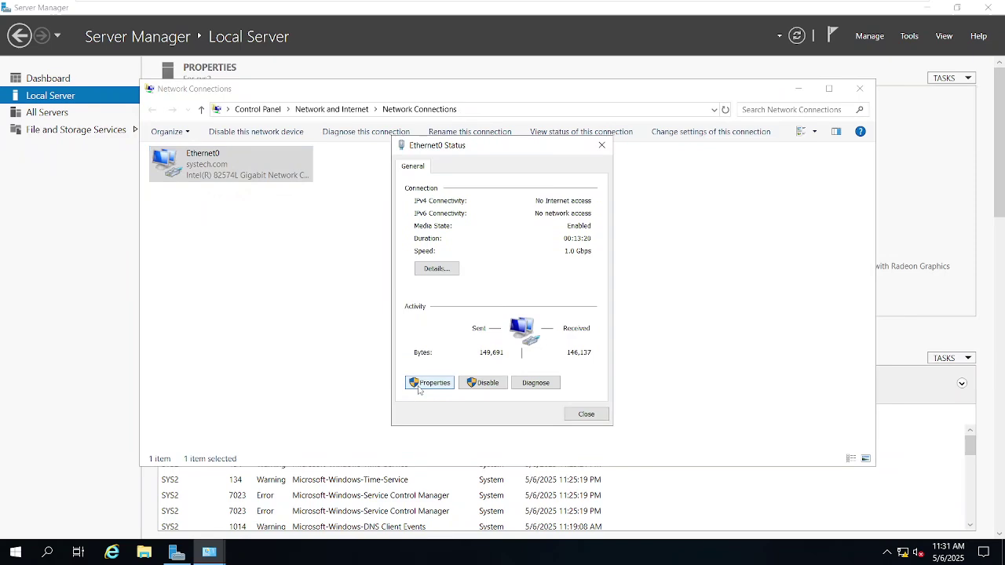
click(422, 382)
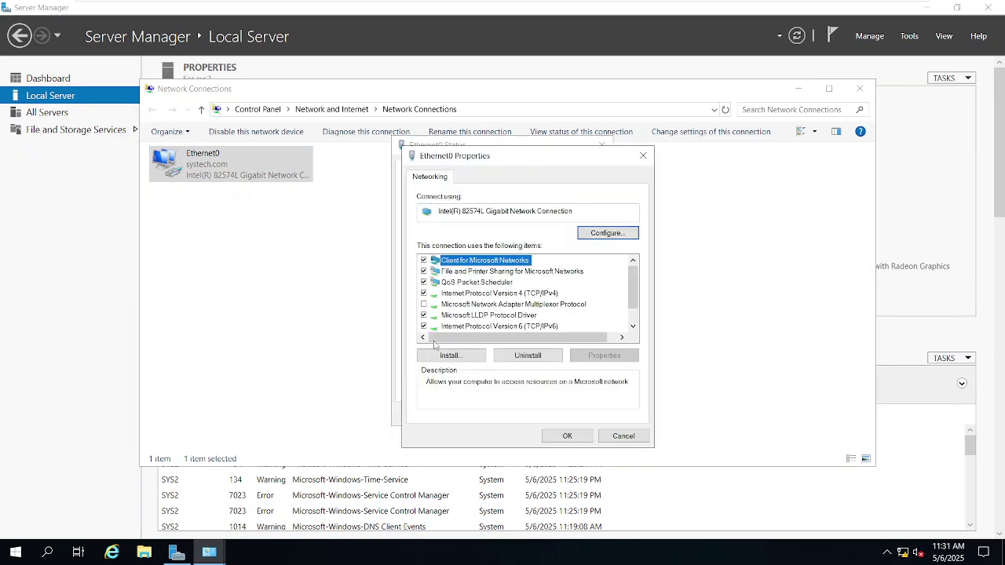
double_click(474, 293)
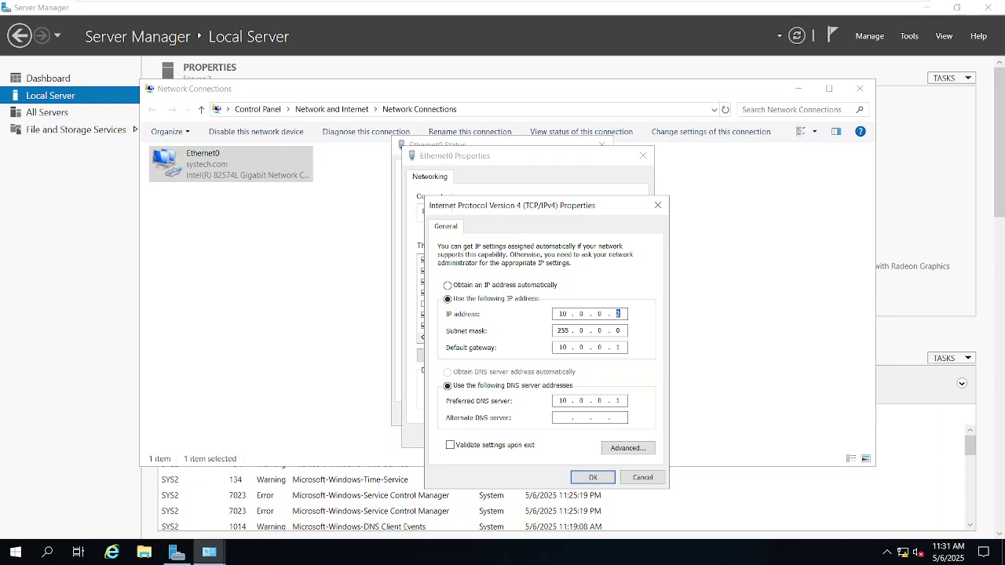
click(593, 478)
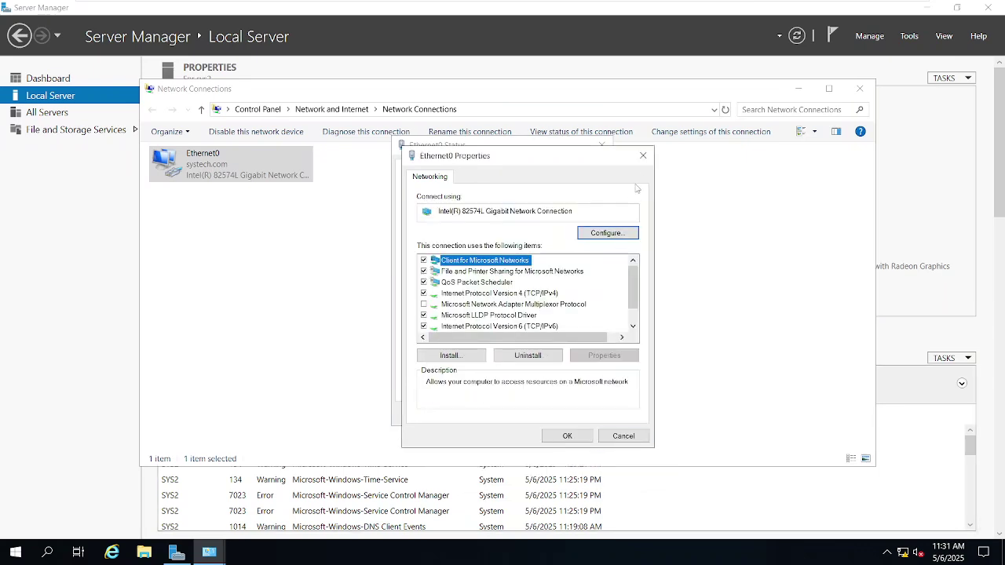
- Close the Ethernet0 properties and status dialogs and the Network Connections window on sys2
click(643, 157)
click(607, 150)
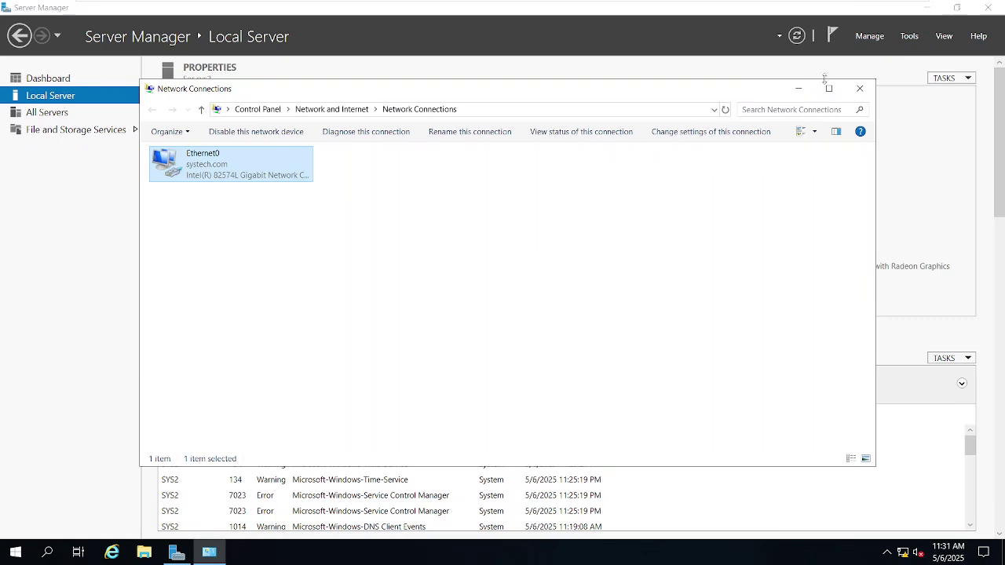
click(860, 88)
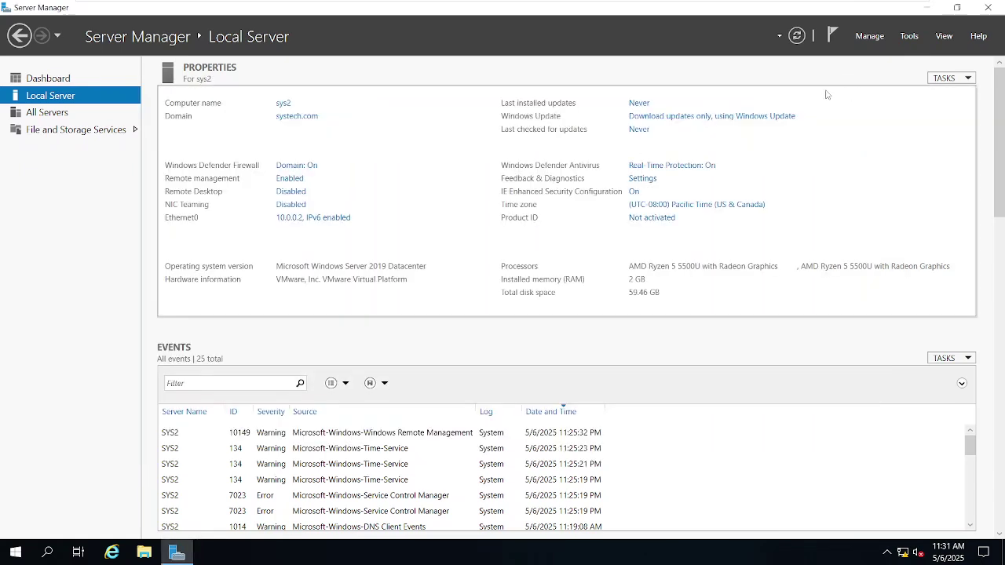
- Examine the remote access settings and the workgroup membership option of sys2, leaving the system properties without saving
click(295, 116)
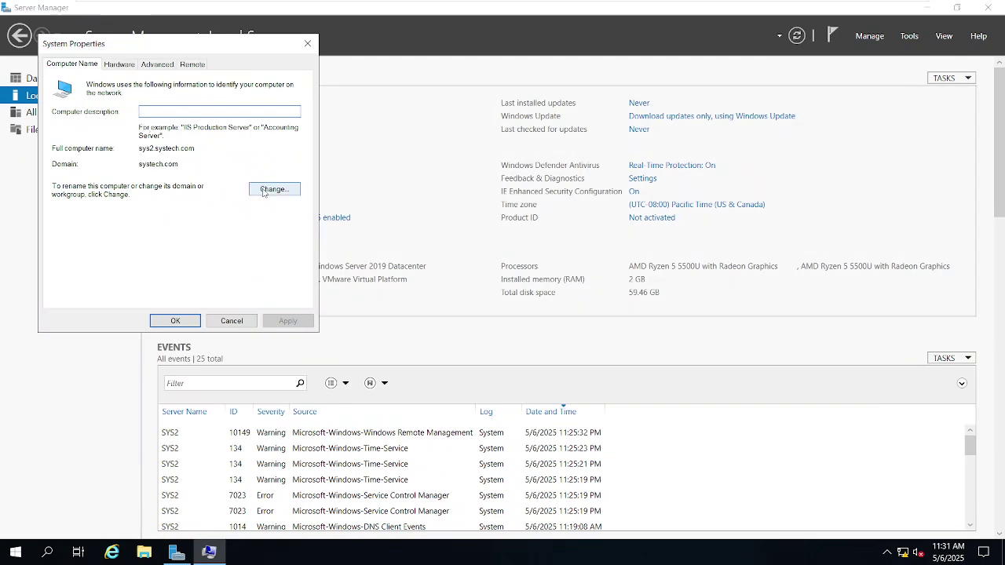
click(197, 64)
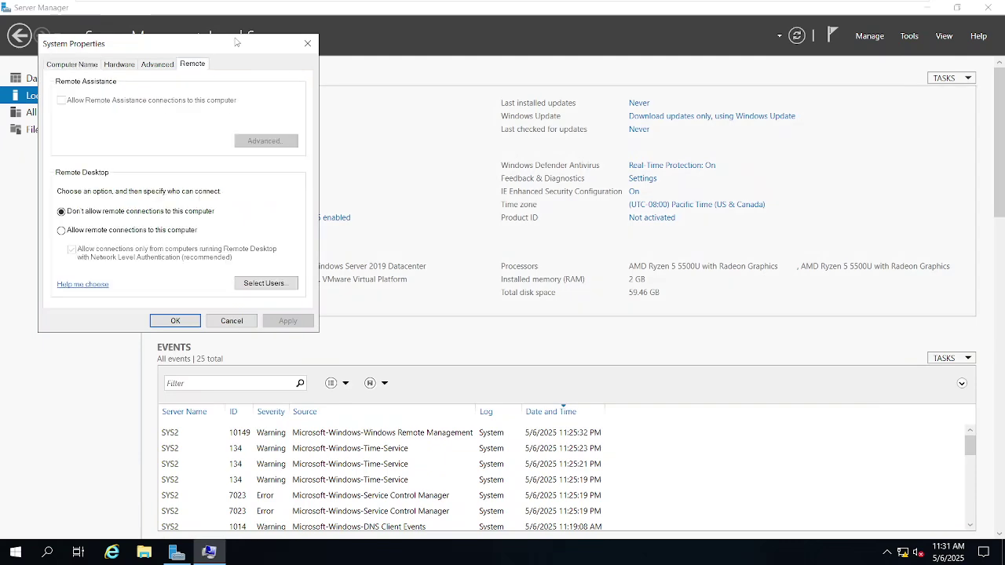
click(307, 43)
click(288, 120)
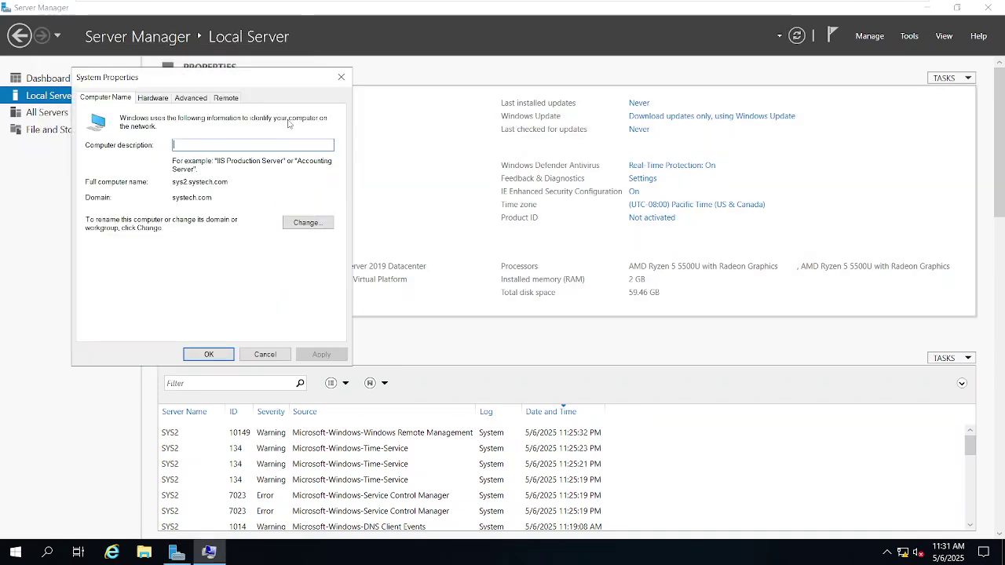
click(308, 224)
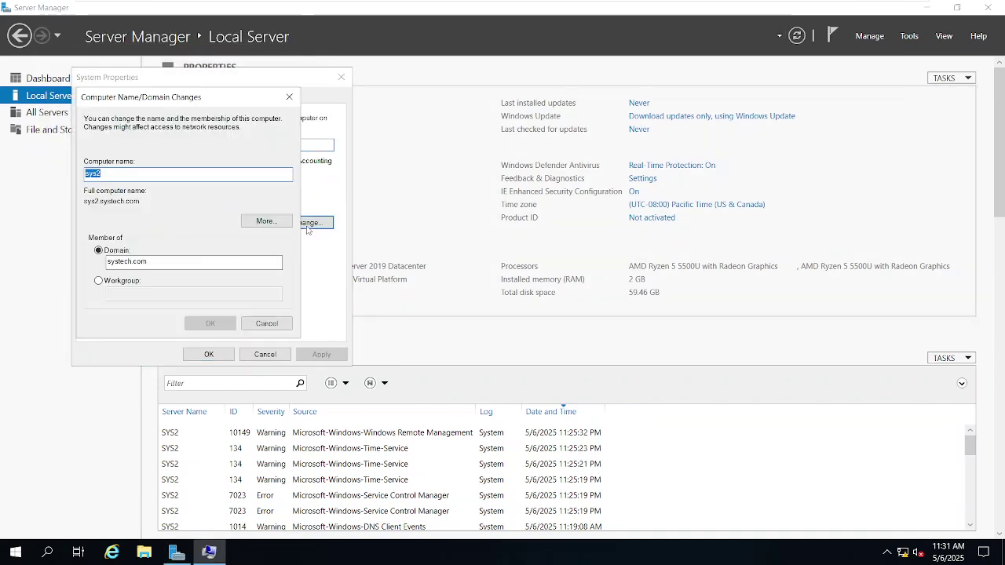
click(99, 281)
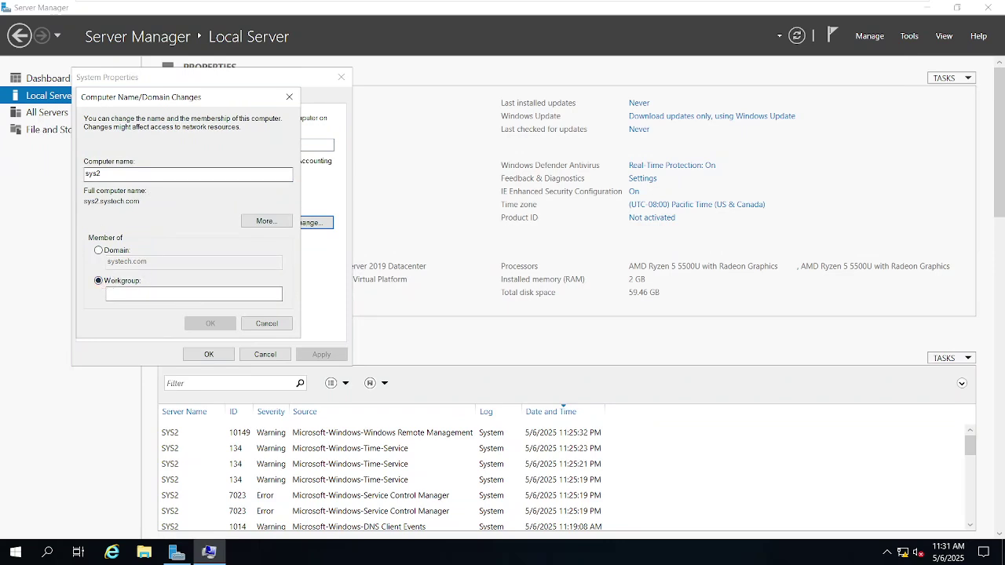
click(150, 293)
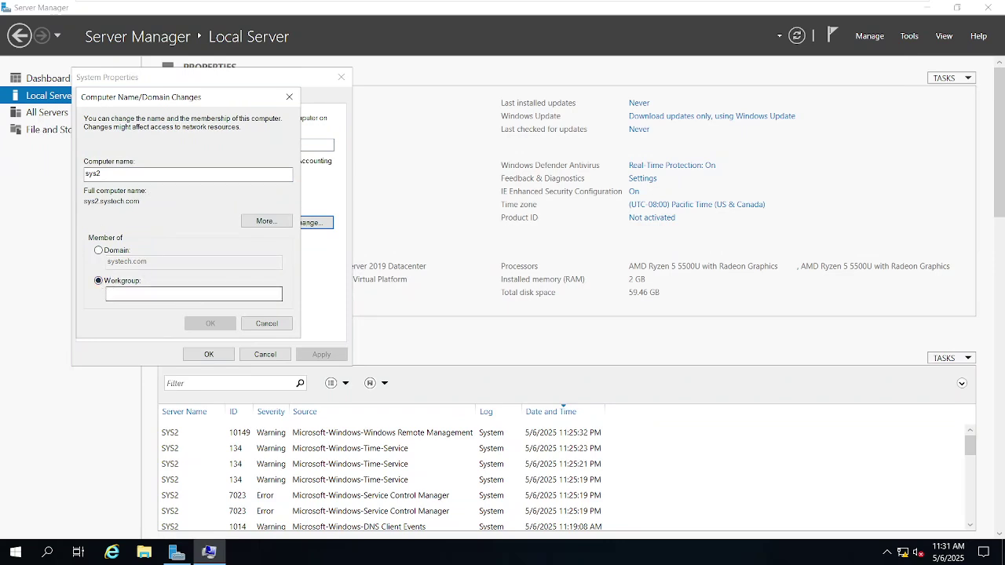
click(291, 99)
click(340, 77)
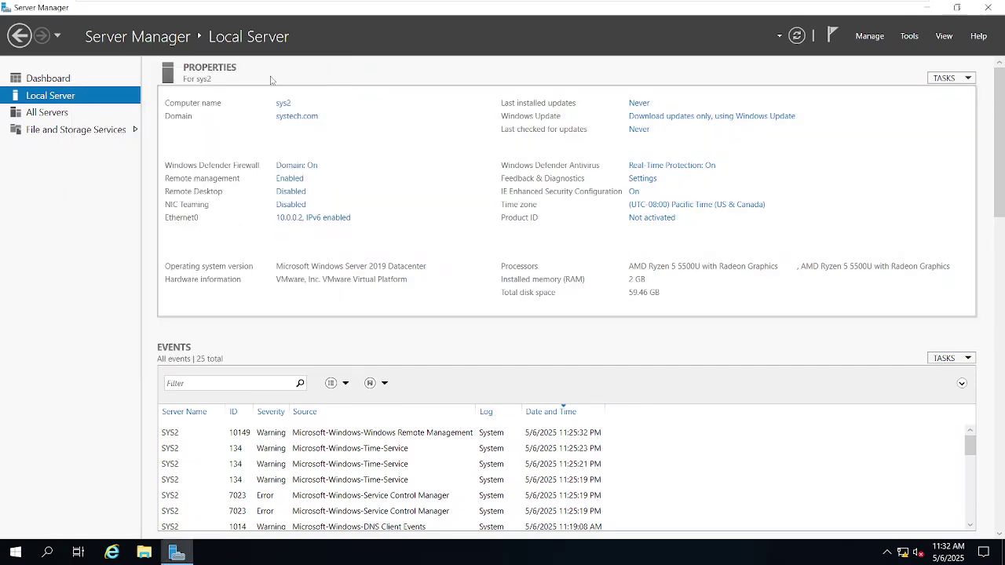
- Switch to the Windows Server 2019 virtual machine and sign in as Administrator with the account password
mouse_move(443, 6)
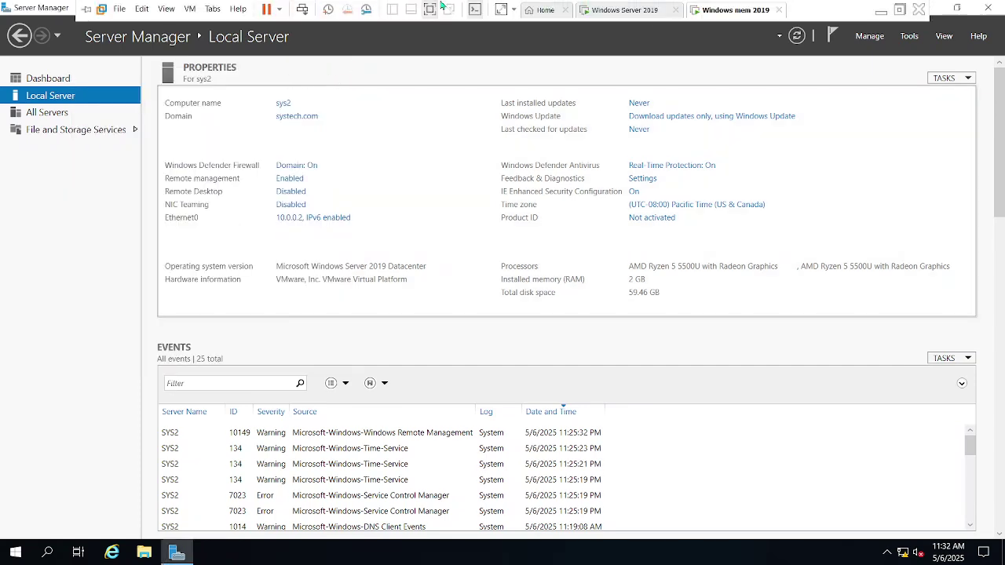
click(610, 12)
click(301, 9)
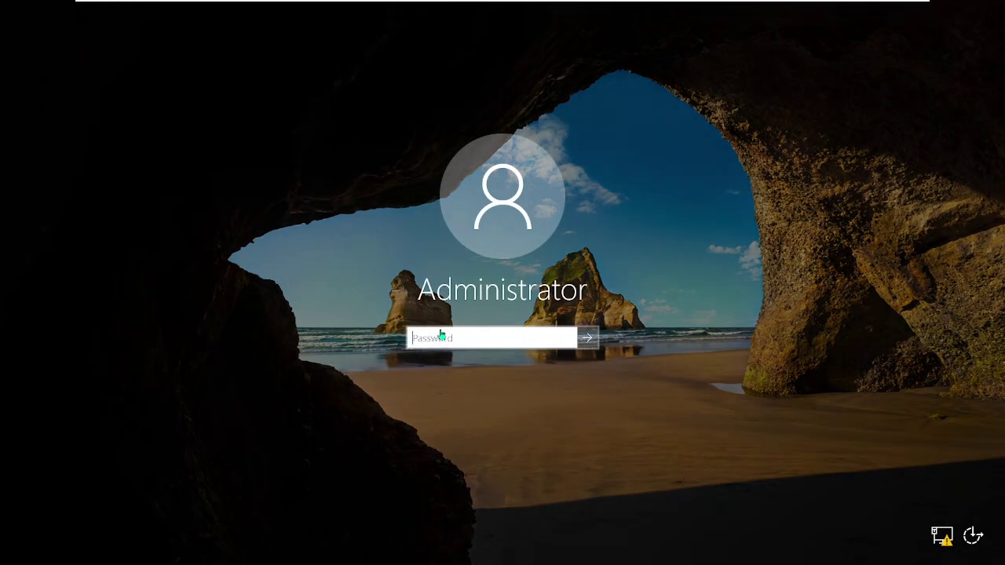
click(440, 335)
text(P)
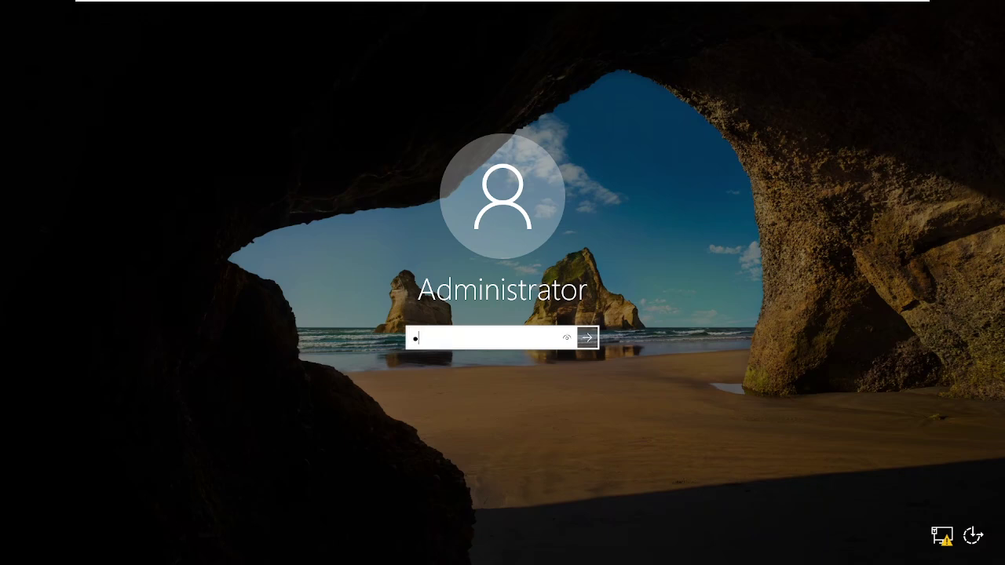
key(Return)
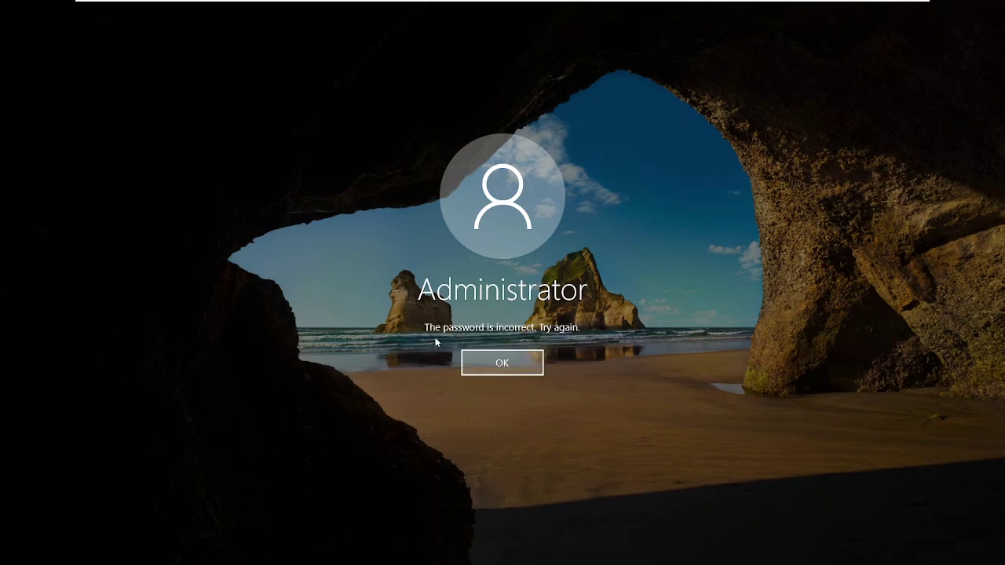
key(Return)
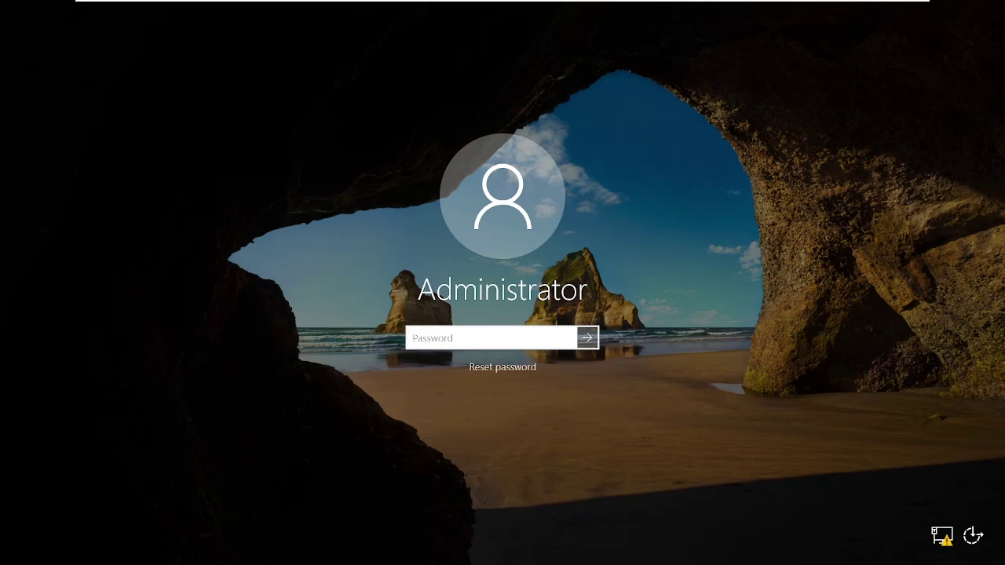
text(••••••••••)
key(Return)
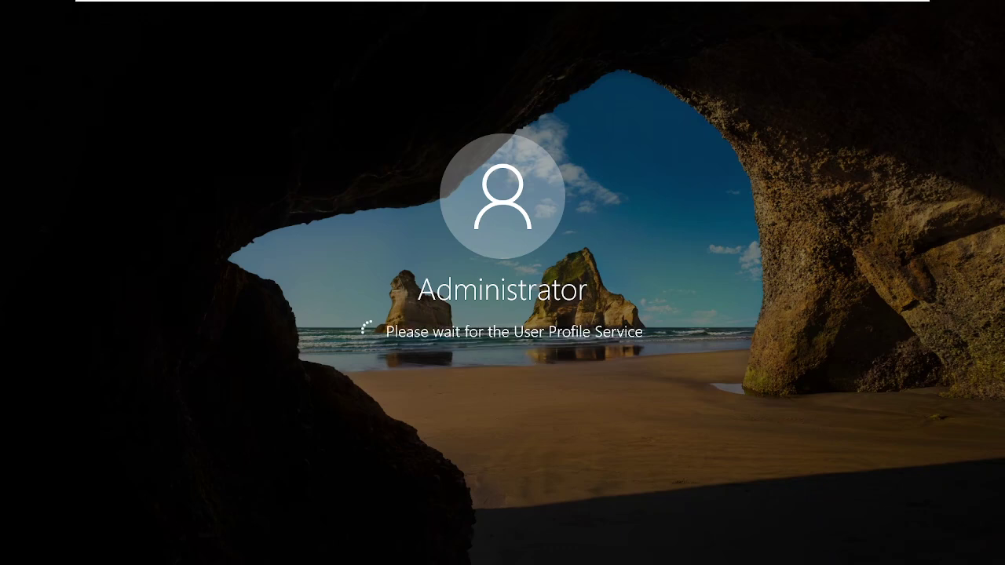